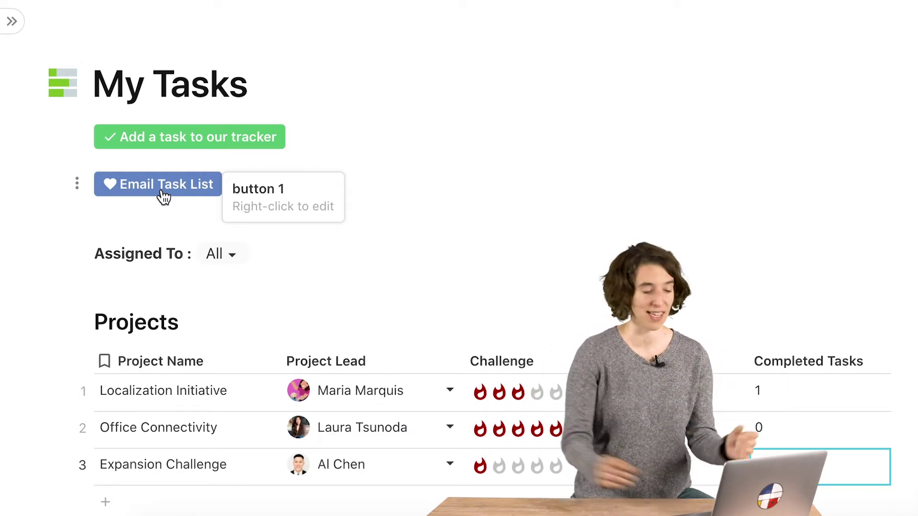
Clear the old label formula of the Email Task List button
left_click(162, 193)
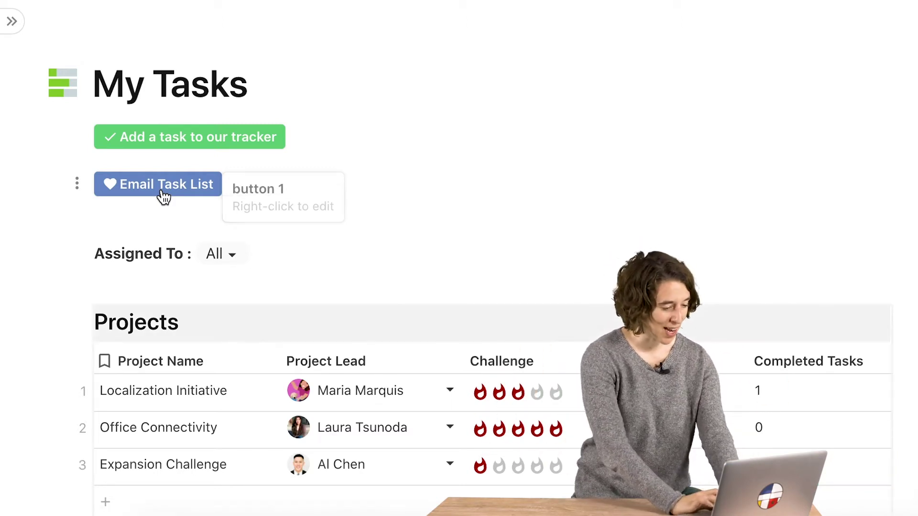
right_click(163, 196)
scroll(265, 351, "down", 3)
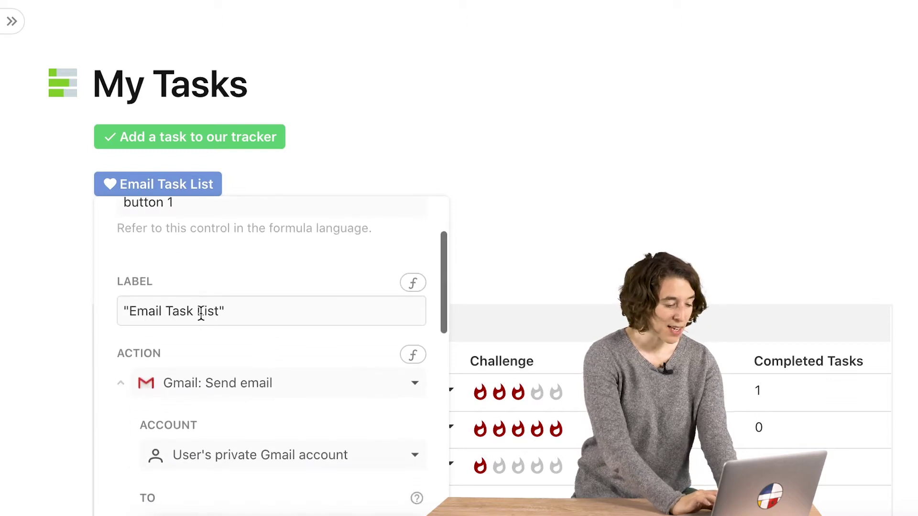
left_click(414, 284)
left_click(188, 307)
key("ctrl+a")
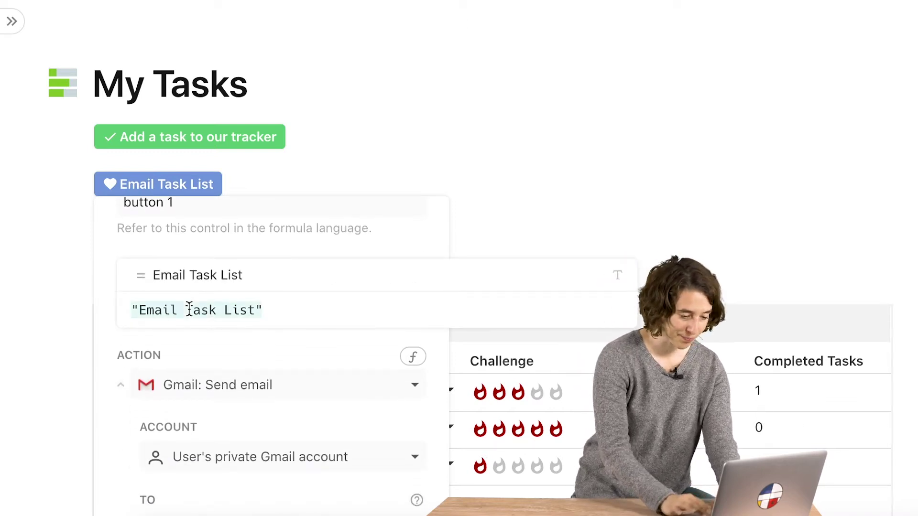
key("BackSpace")
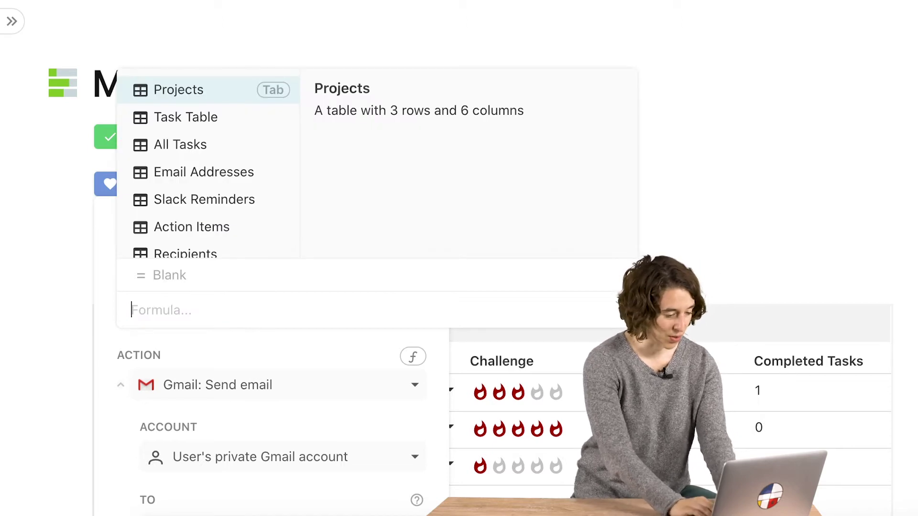
Set the label to Concatenate("Email the tasks for ",Today()) and close the settings
type("co")
key("Tab")
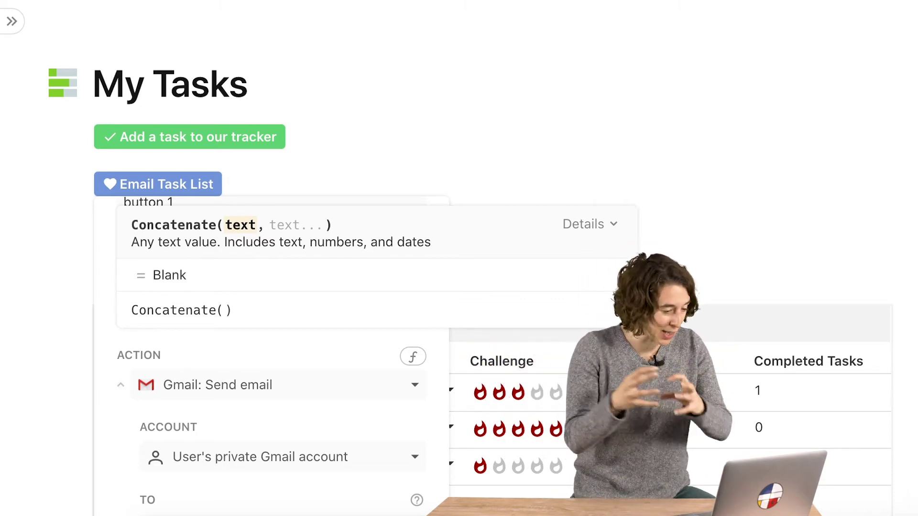
type("\"")
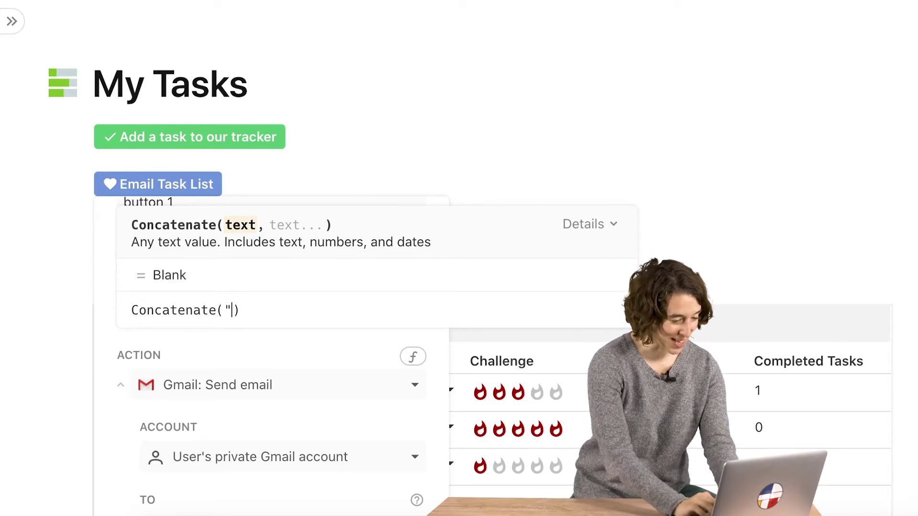
type("Email ")
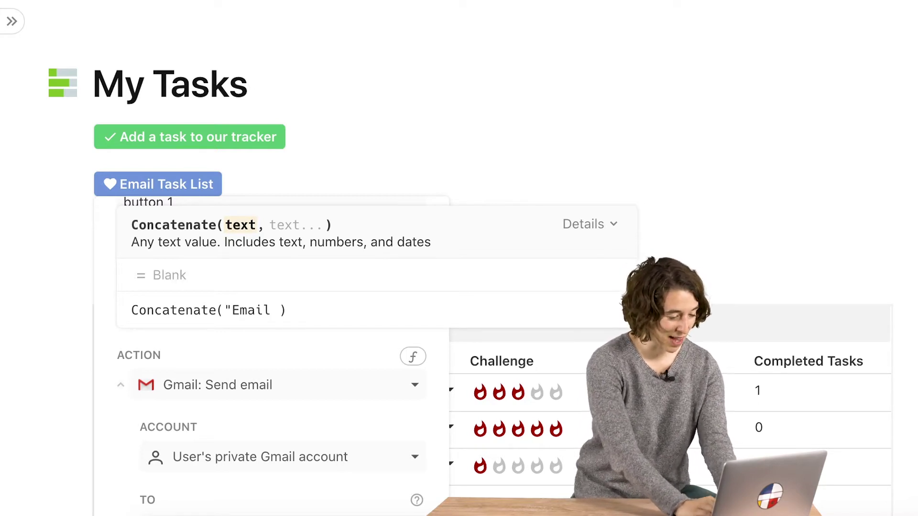
type("the tasks for")
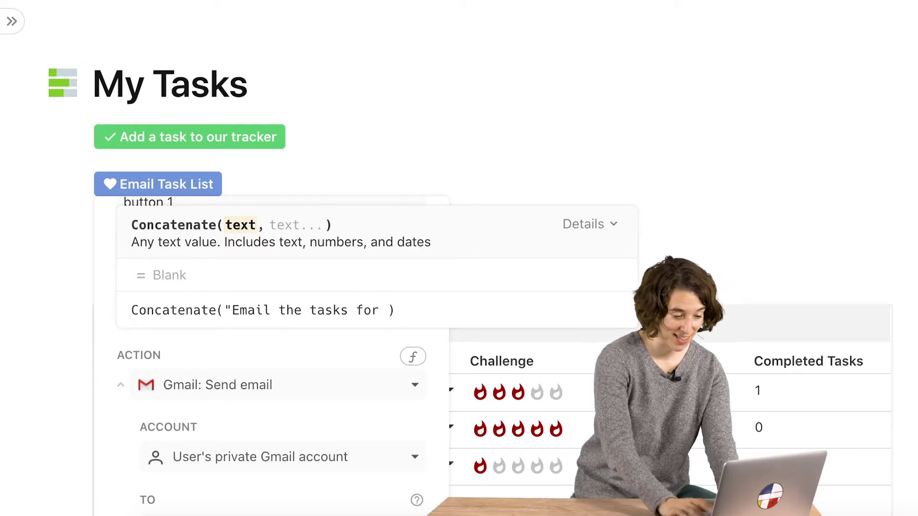
type(" \",")
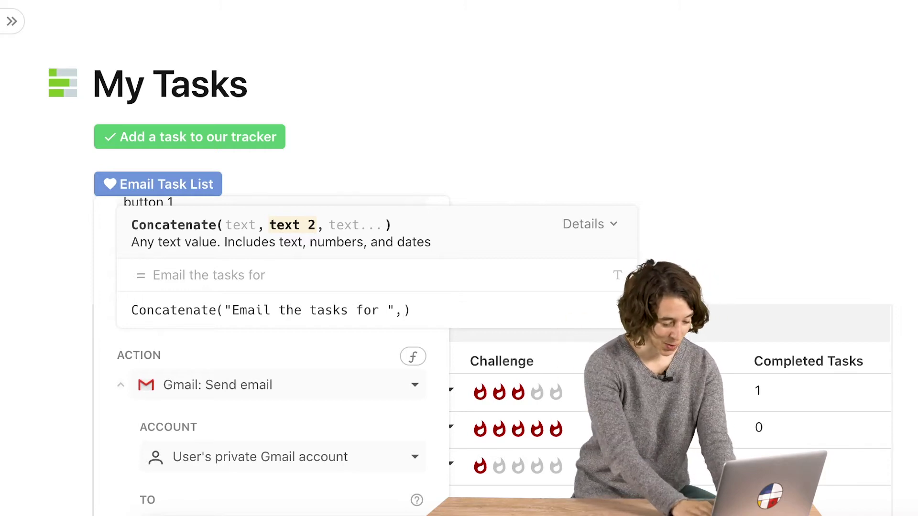
type("Today(")
key("Tab")
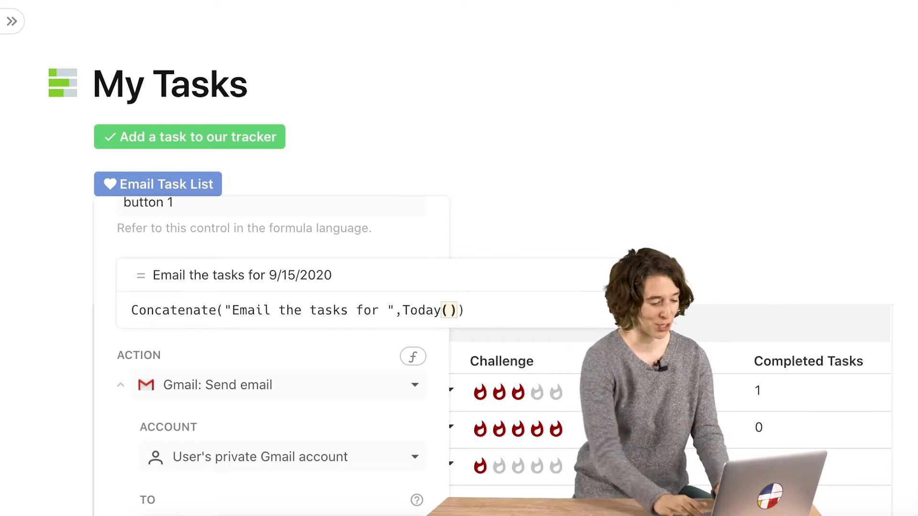
key("Return")
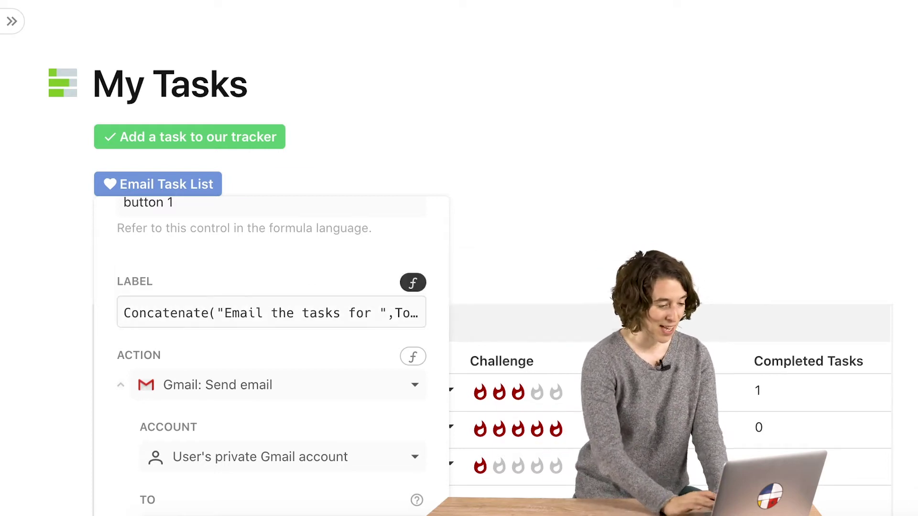
left_click(94, 207)
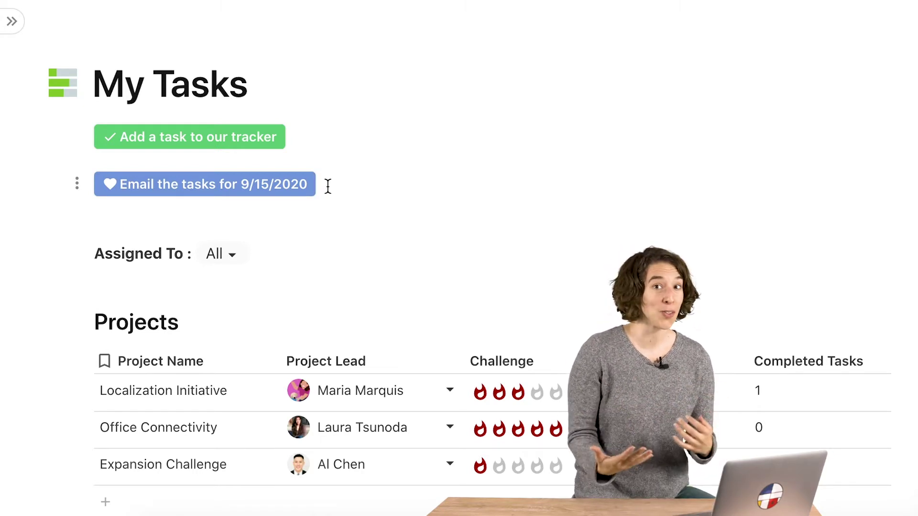
left_click(168, 138)
Replace the green button's label with Concatenate(User(), "it's time to add a task")
left_click(413, 341)
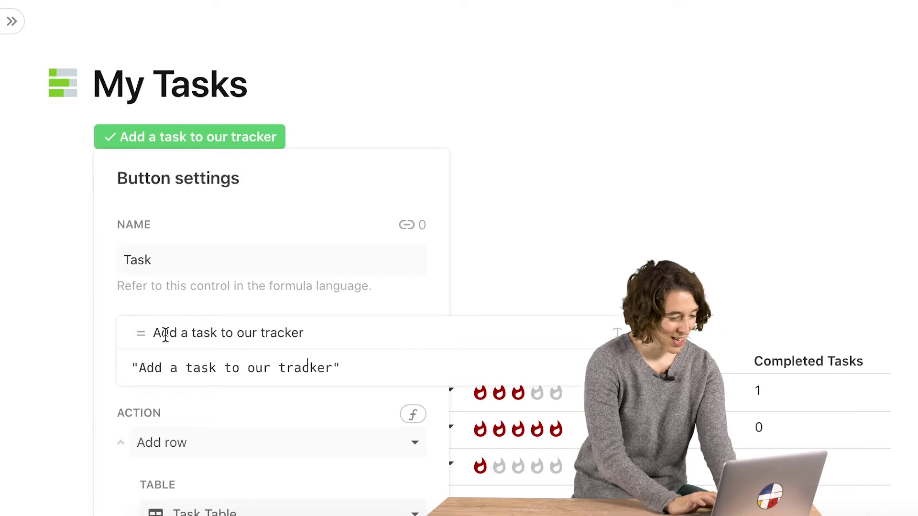
triple_click(233, 374)
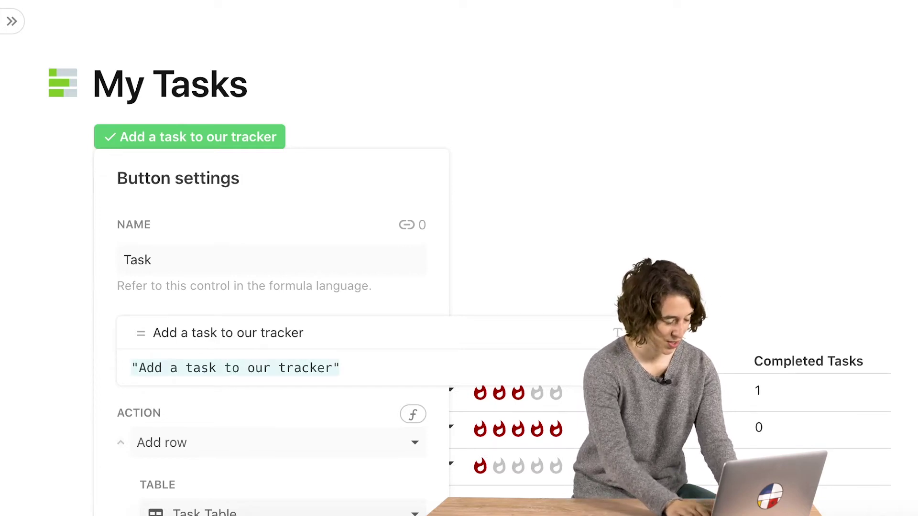
key("BackSpace")
type("concatenate(")
key("Tab")
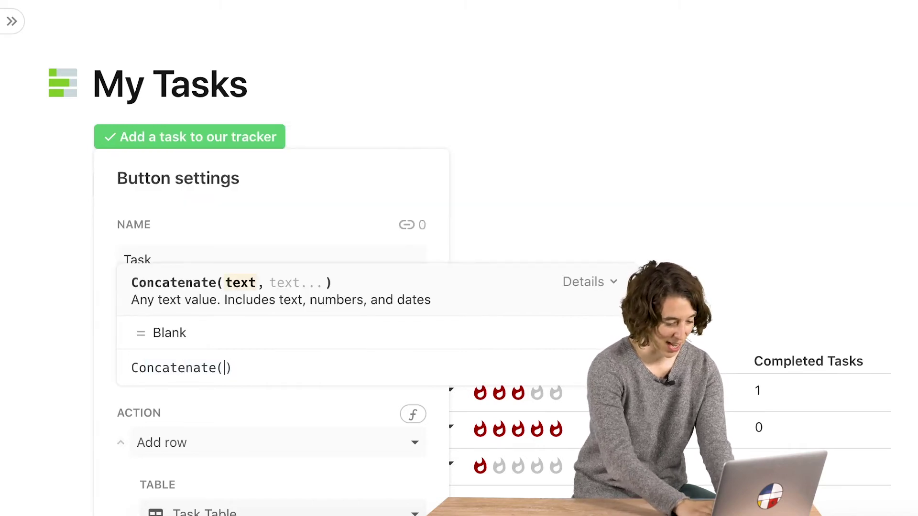
type("user")
key("Tab")
type(",")
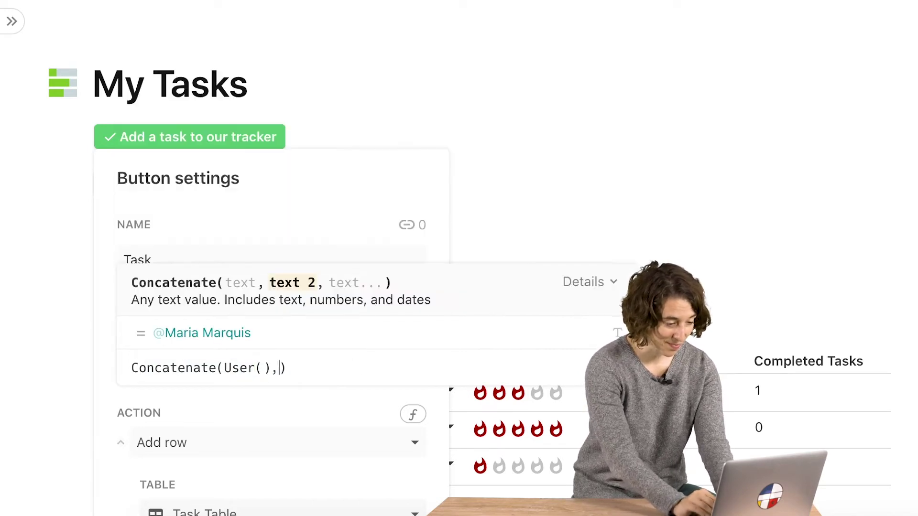
type(" \"it's time")
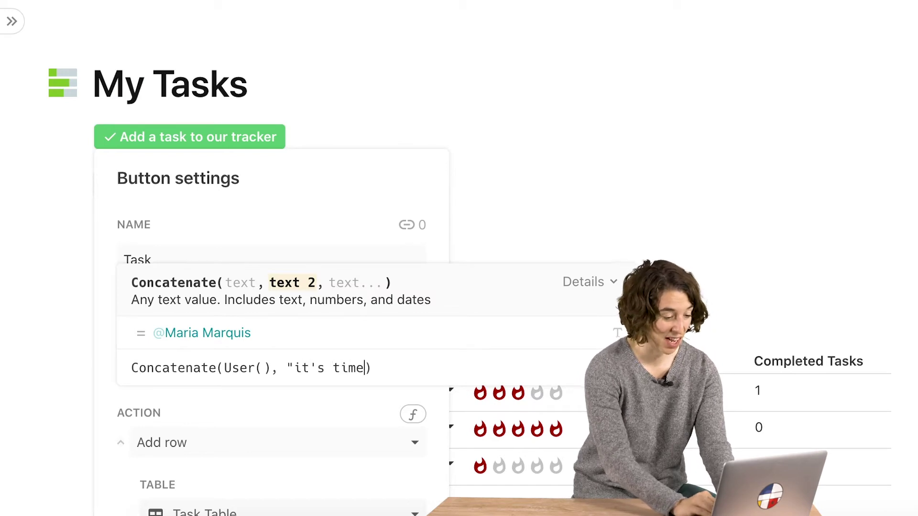
type(" to add a task")
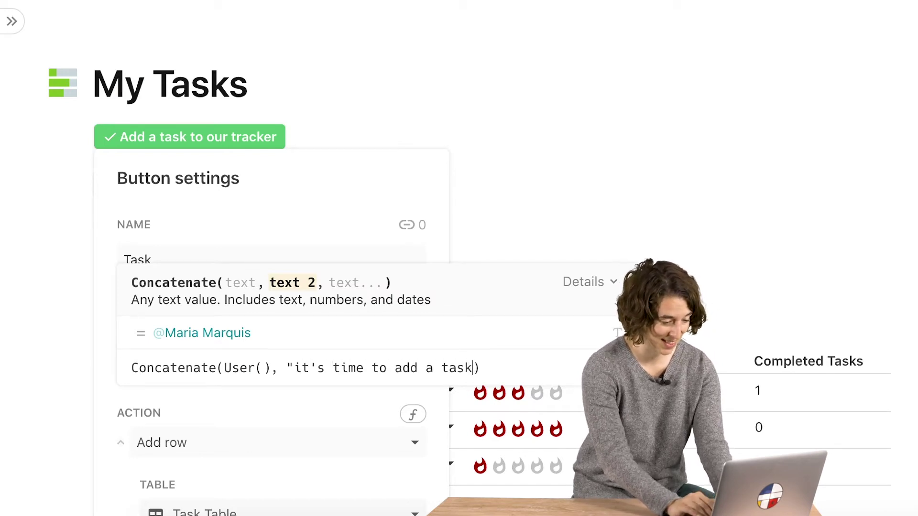
type("\"")
key("Return")
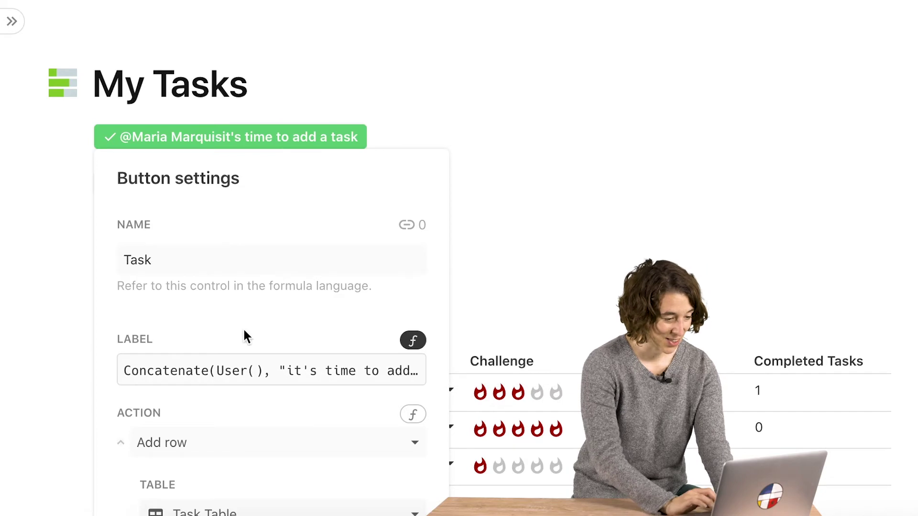
Add a space between the user's name and the message, then close the settings
left_click(313, 372)
left_click(295, 372)
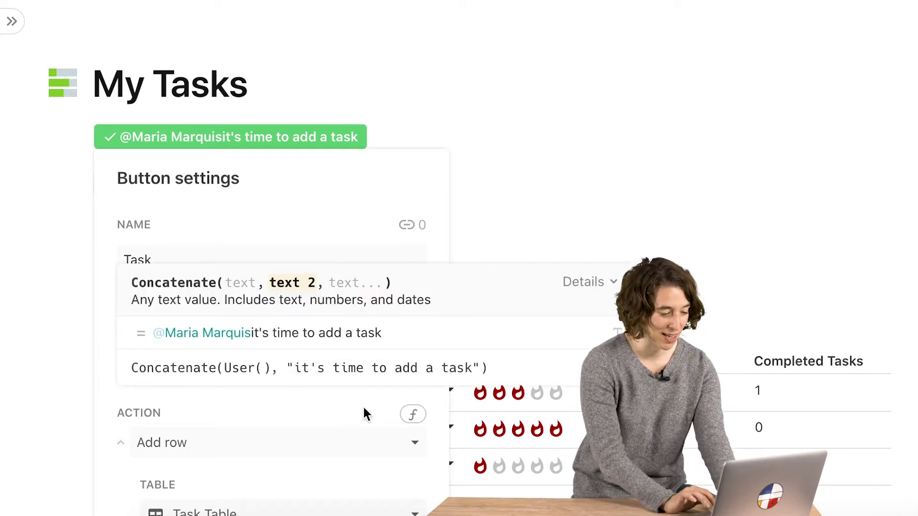
left_click(293, 401)
left_click(189, 159)
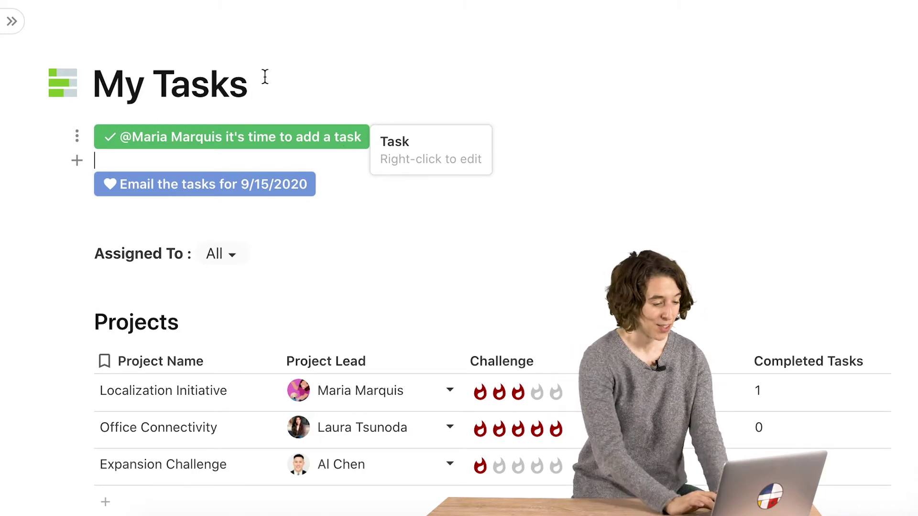
Clear the email button's Weekly Tasks subject text
right_click(188, 194)
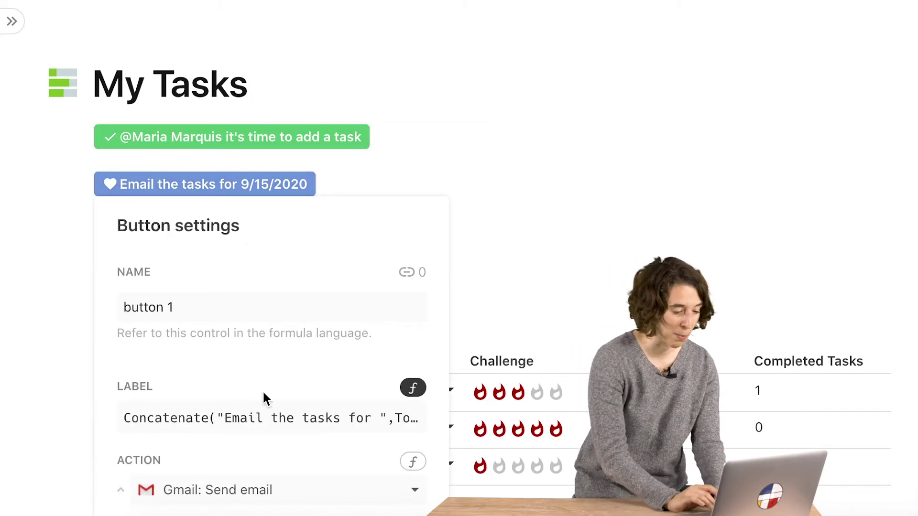
scroll(263, 390, "down", 2)
scroll(263, 393, "down", 8)
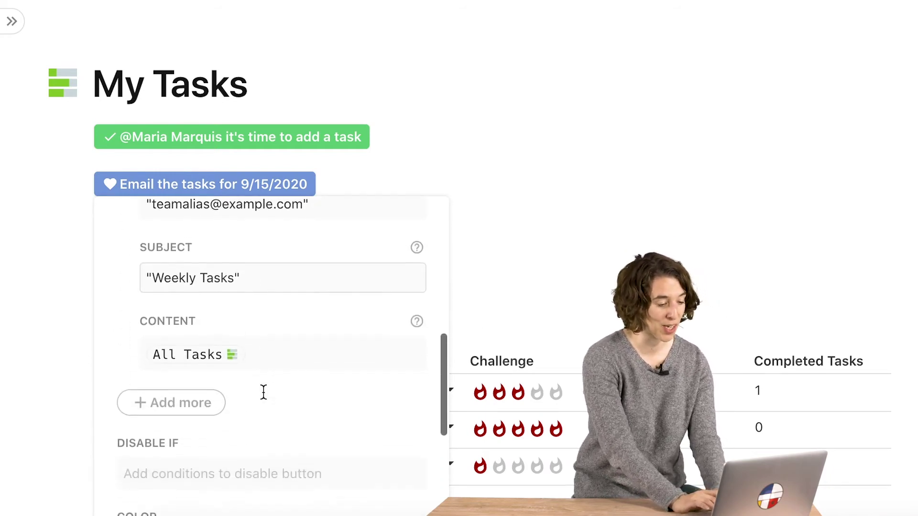
left_click(177, 276)
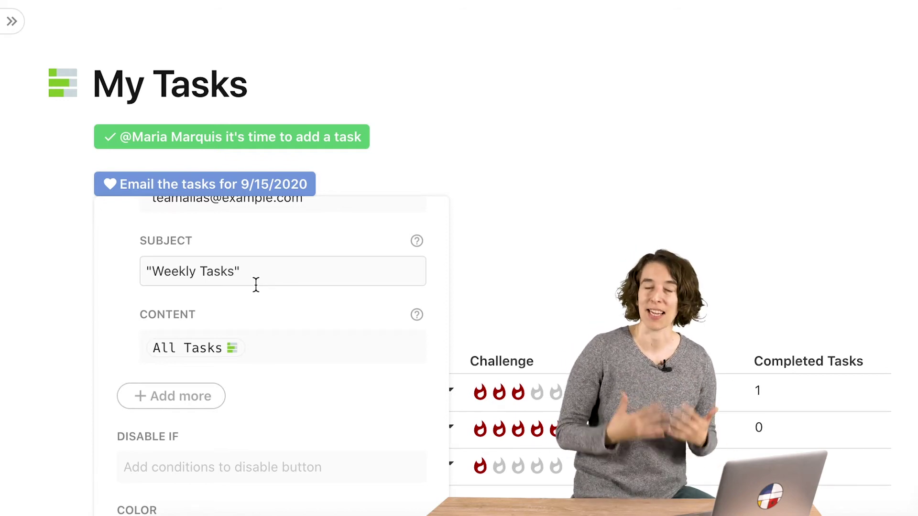
left_click(195, 266)
key("super+a")
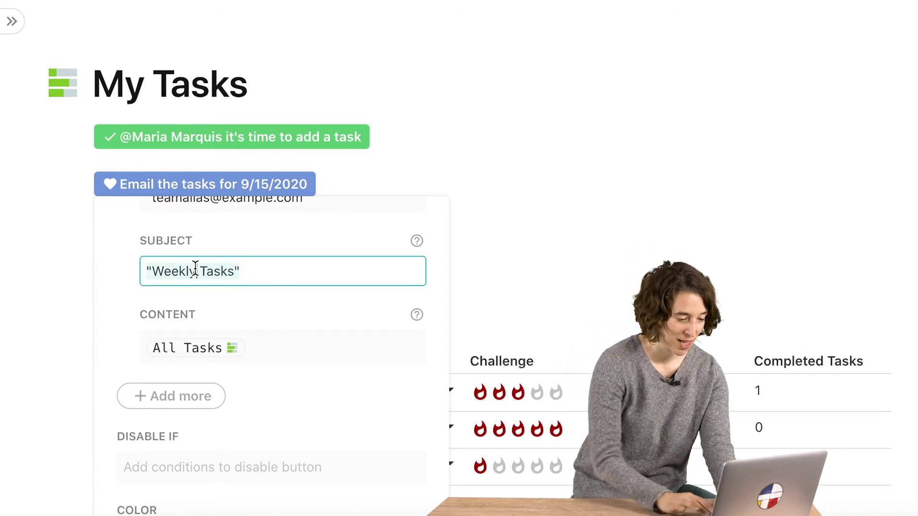
key("BackSpace")
Set the email subject to Concatenate("Notes from ", Today()) and switch to the Patterns - Controls doc
type("=")
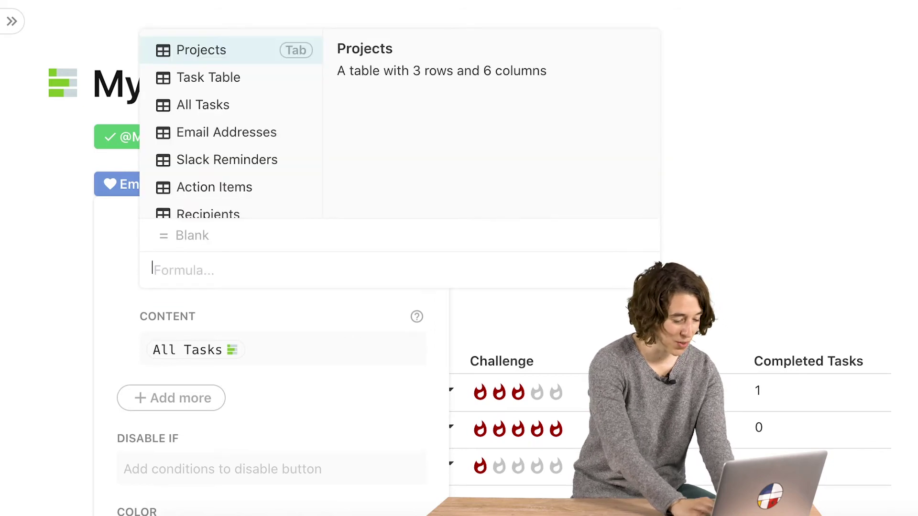
type("con")
key("Tab")
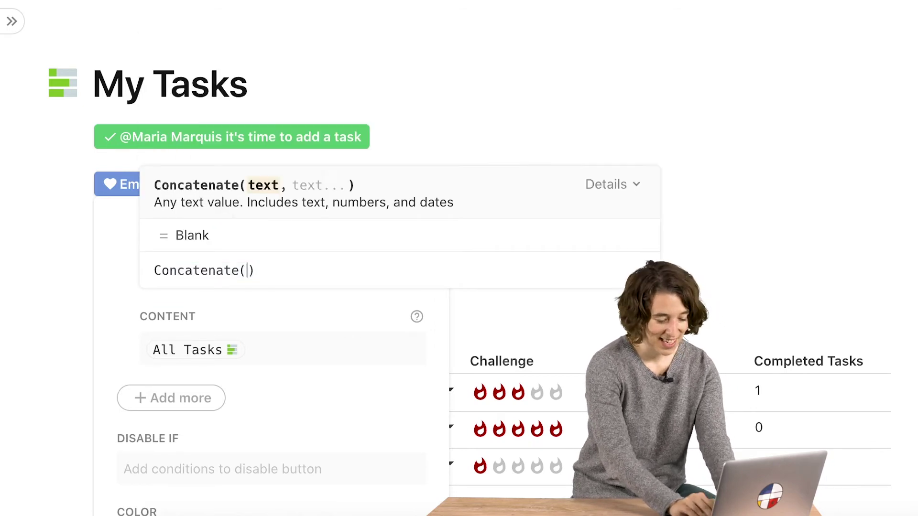
type("\"Notes from")
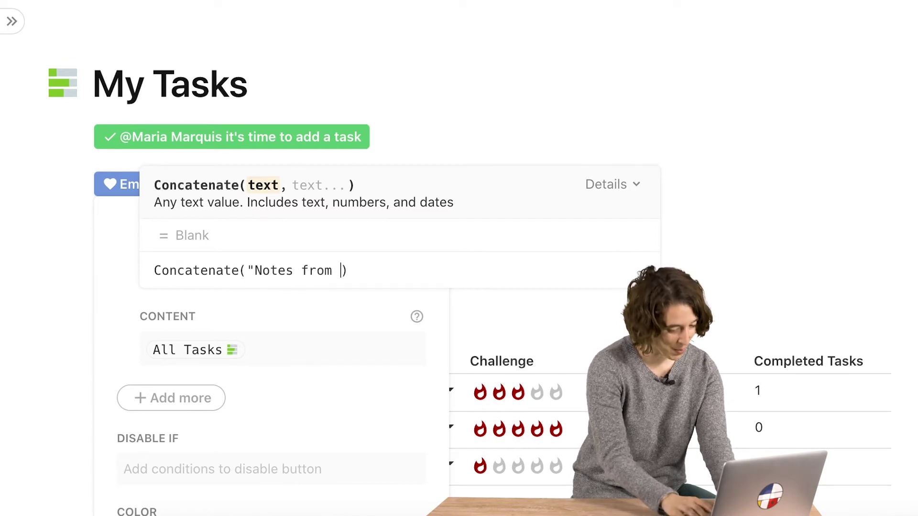
type(" \"")
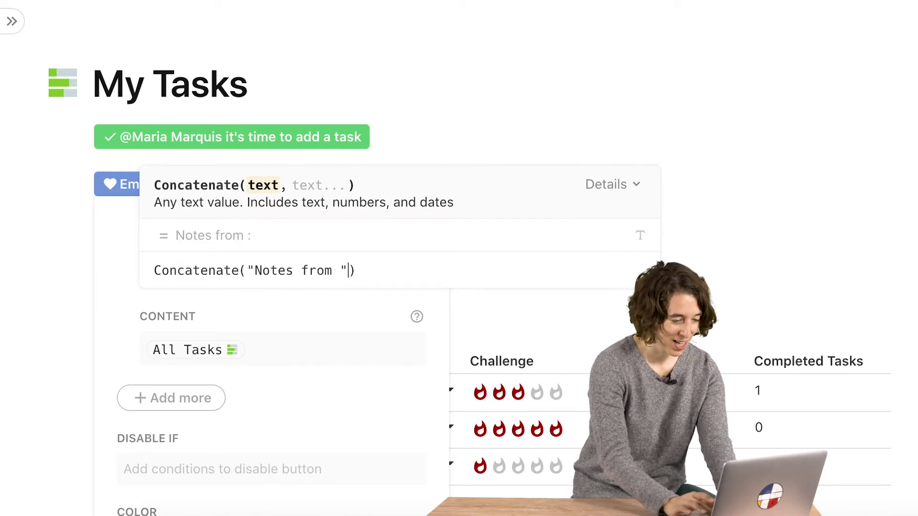
type(",")
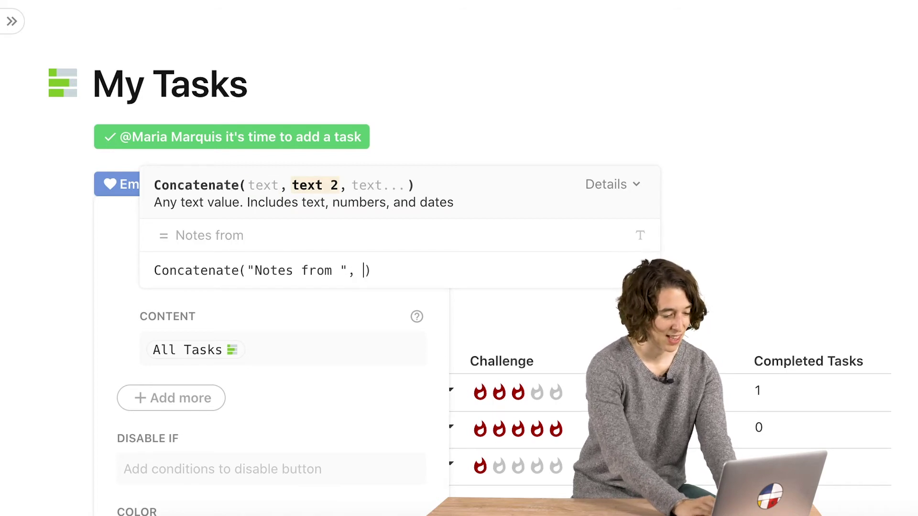
type(" Today()")
key("Return")
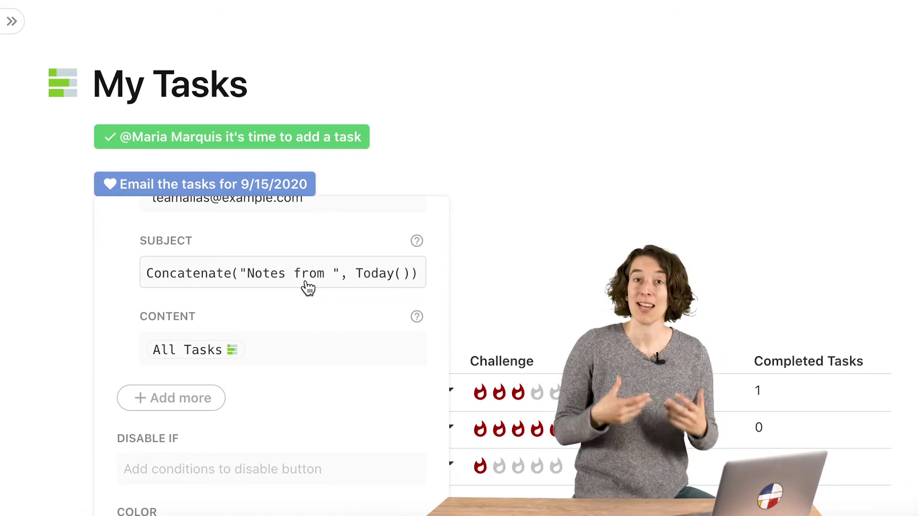
left_click(678, 175)
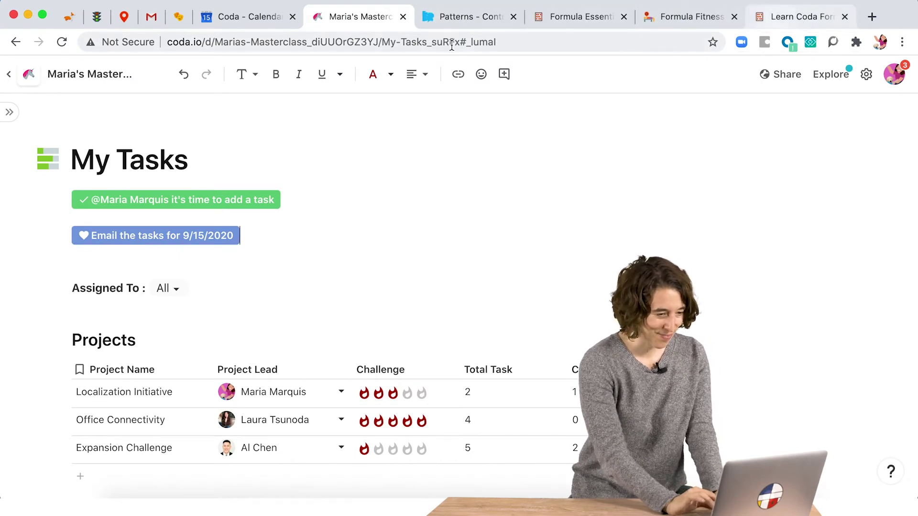
left_click(483, 23)
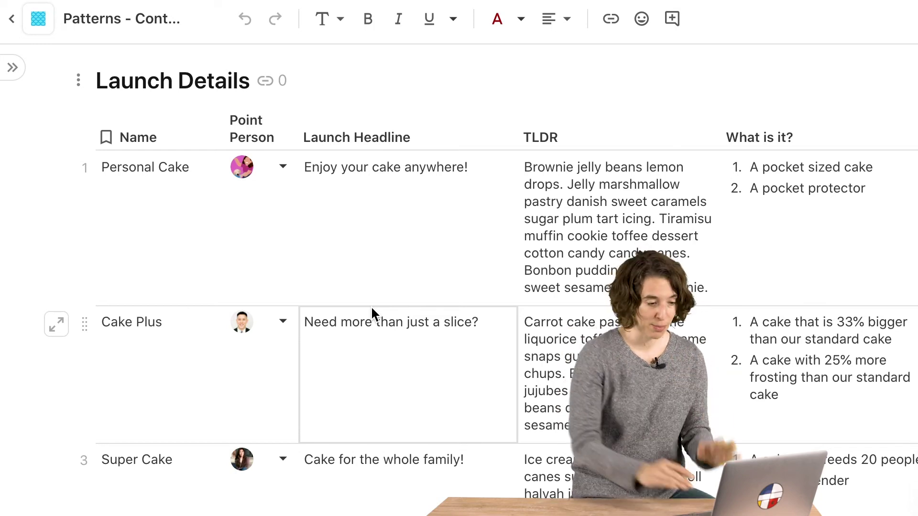
Add a column at the right end of Launch Details named Elevator Pitch Message
scroll(860, 259, "right", 7)
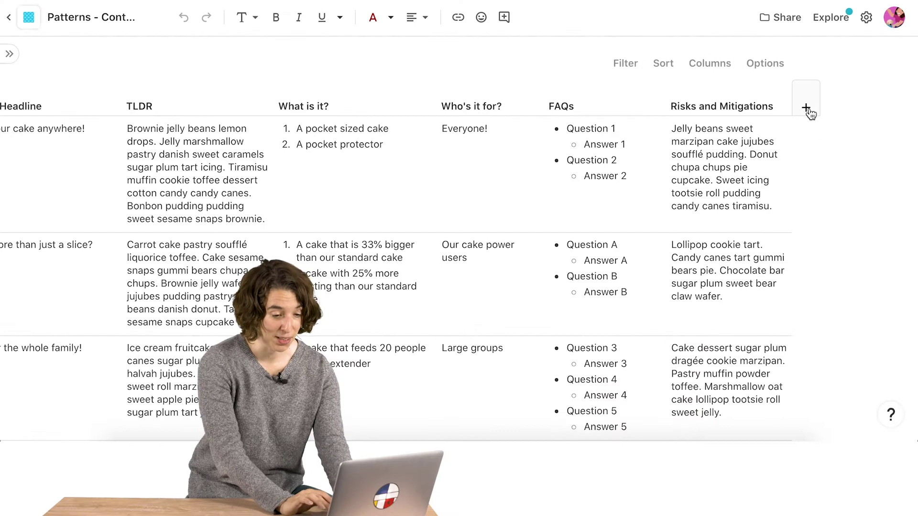
left_click(808, 108)
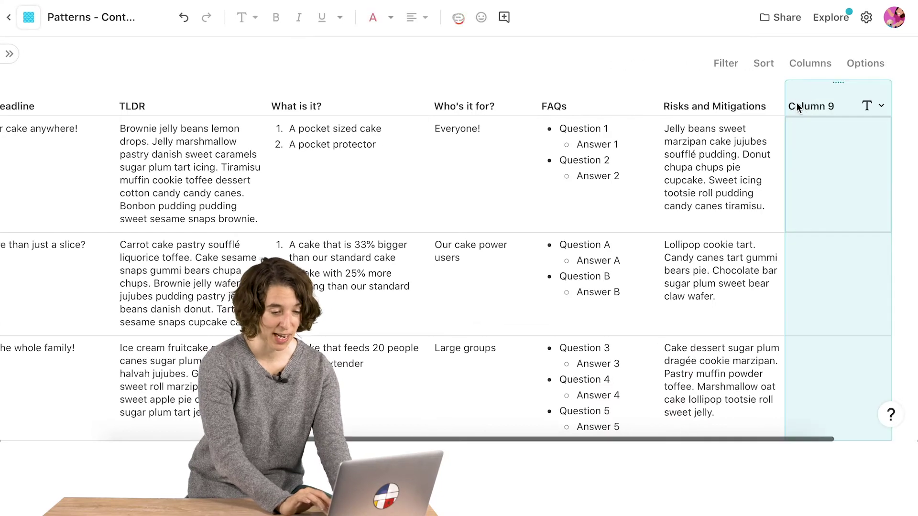
double_click(795, 106)
type("Me")
key("BackSpace")
key("BackSpace")
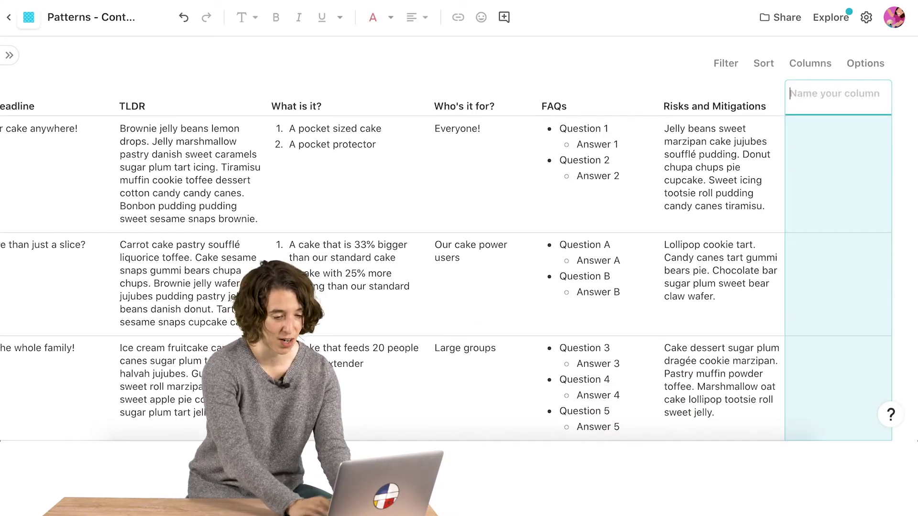
type("Elevator Pitch Message")
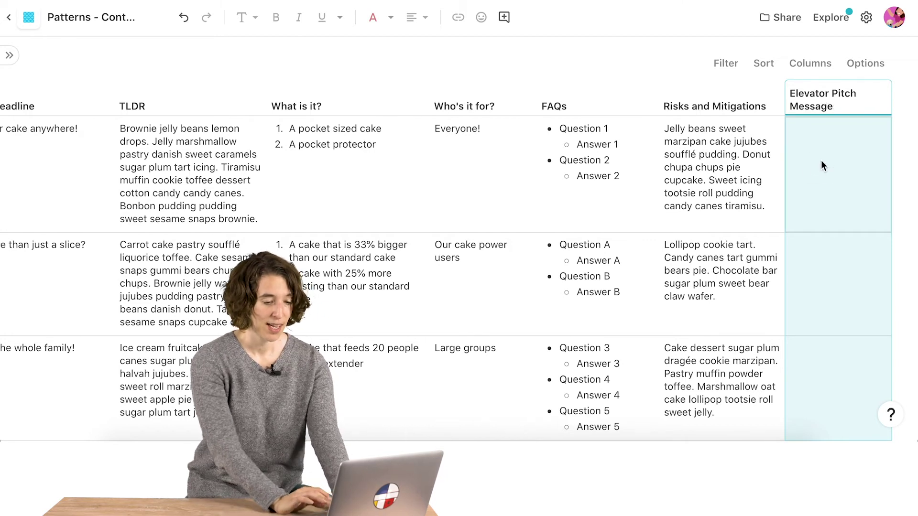
key("Return")
Start the column formula with Concatenate and insert the Launch Headline column
type("=")
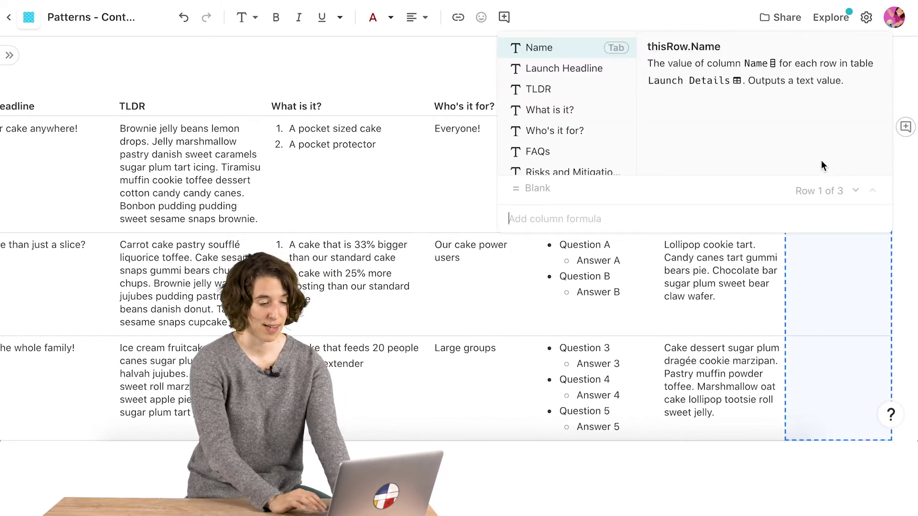
type("contains(")
key("Tab")
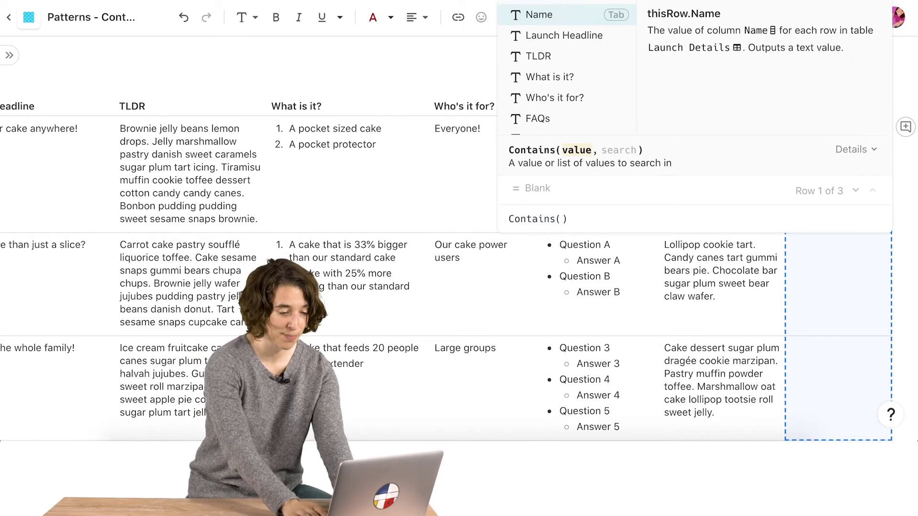
key("BackSpace")
key("BackSpace")
key("BackSpace")
key("BackSpace")
key("BackSpace")
key("BackSpace")
type("catenate")
key("Tab")
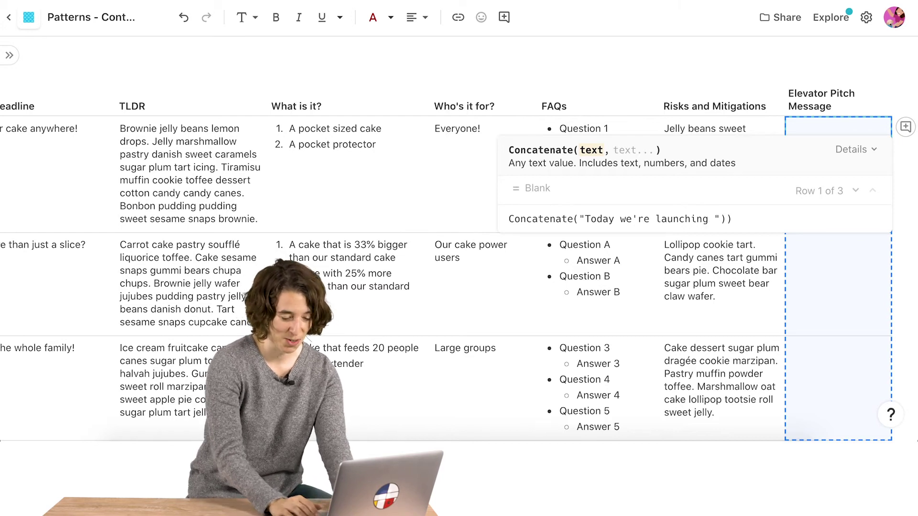
type(",")
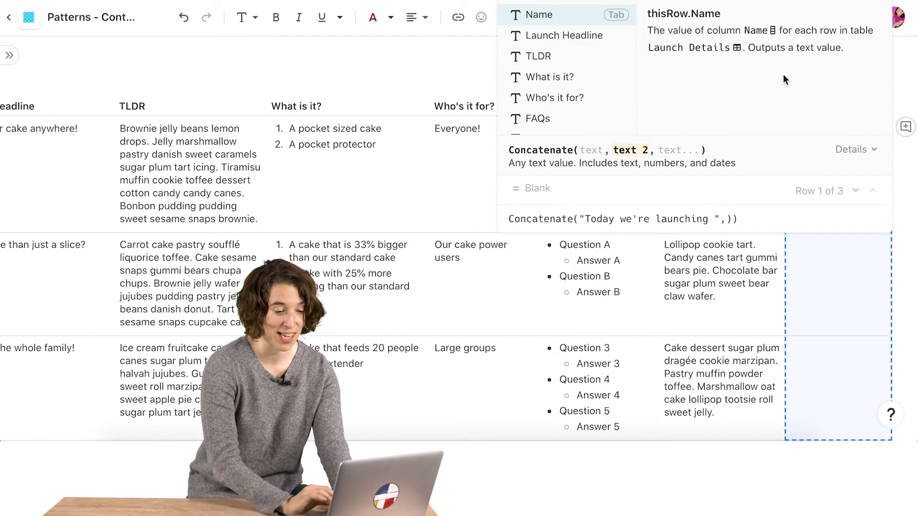
left_click(558, 35)
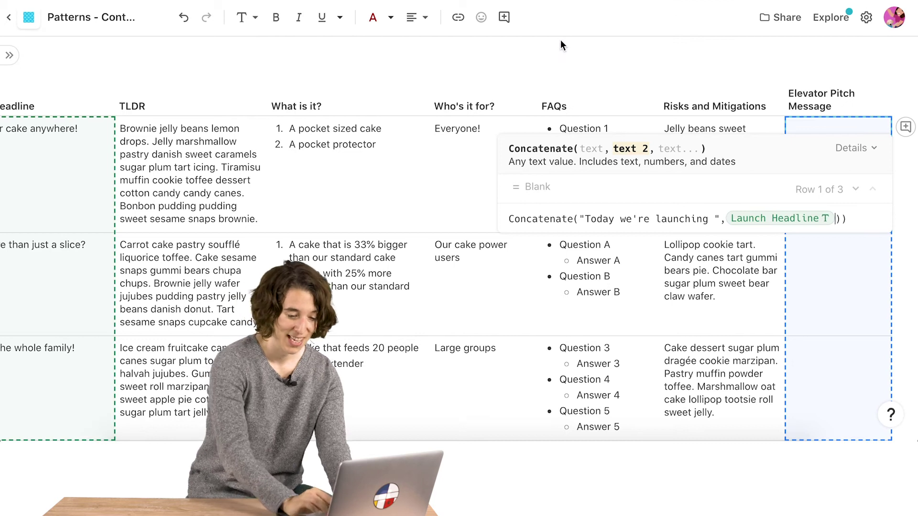
Append "it's for " with Who's it for?, then "if you need to describe it " with TLDR
type(", \"it'")
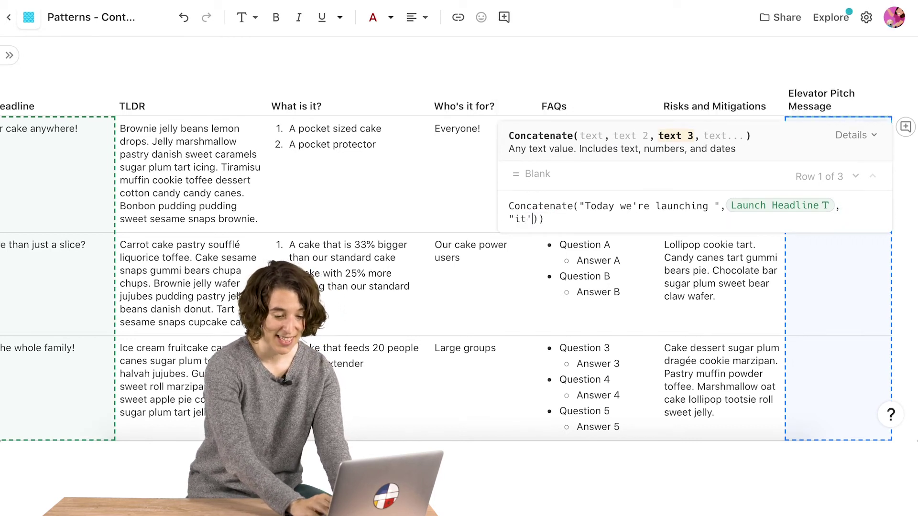
type("s for \"")
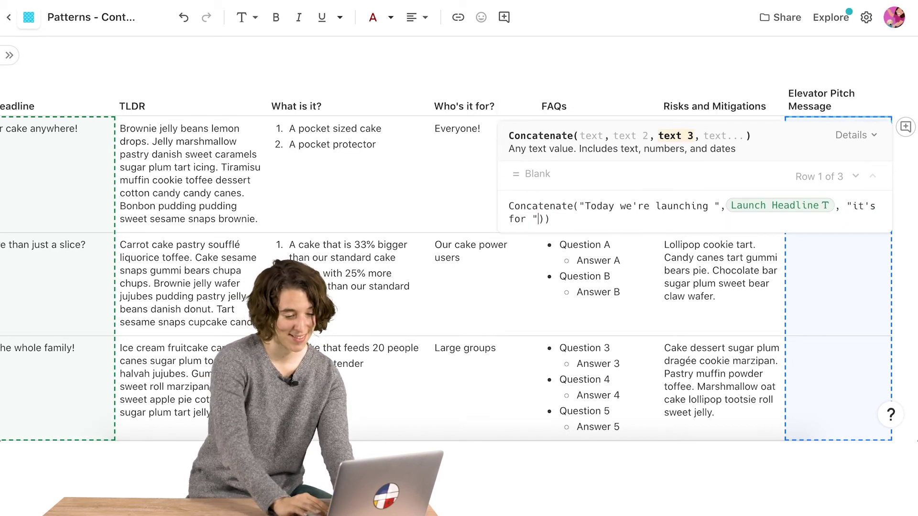
type(",")
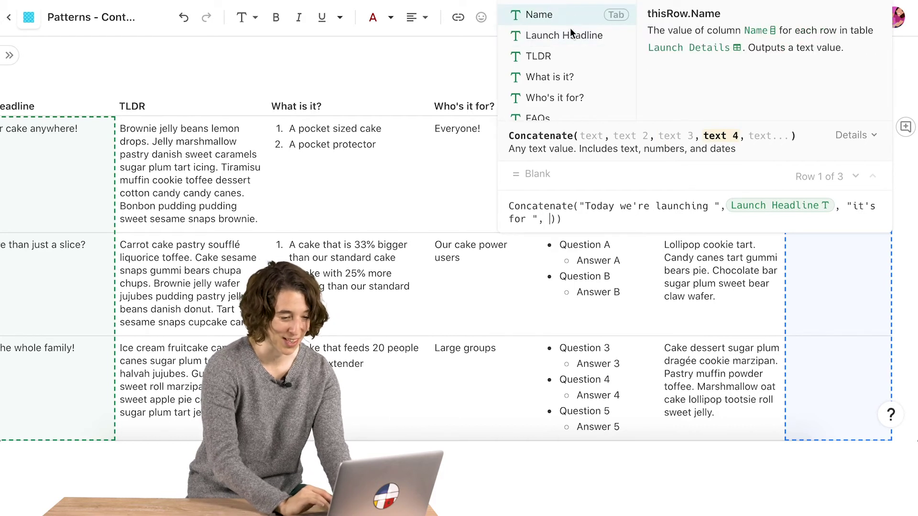
scroll(542, 82, "down", 1)
left_click(543, 73)
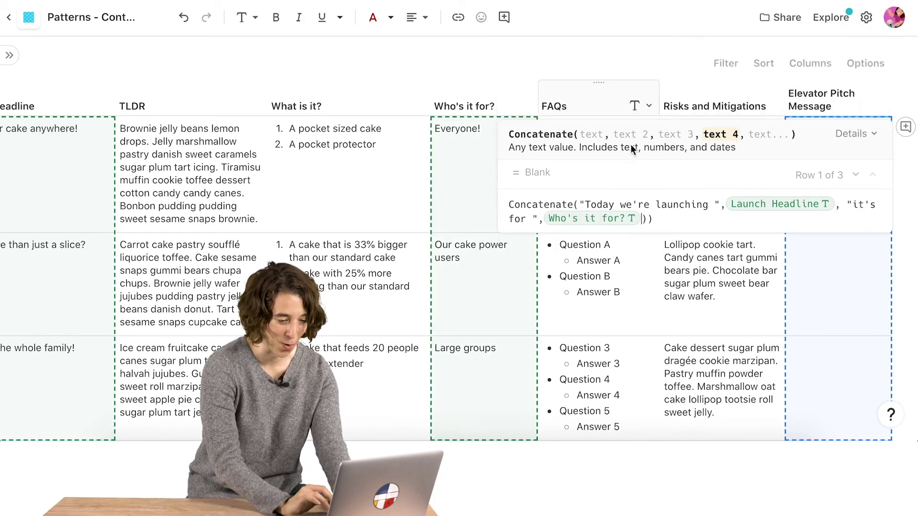
type(", ")
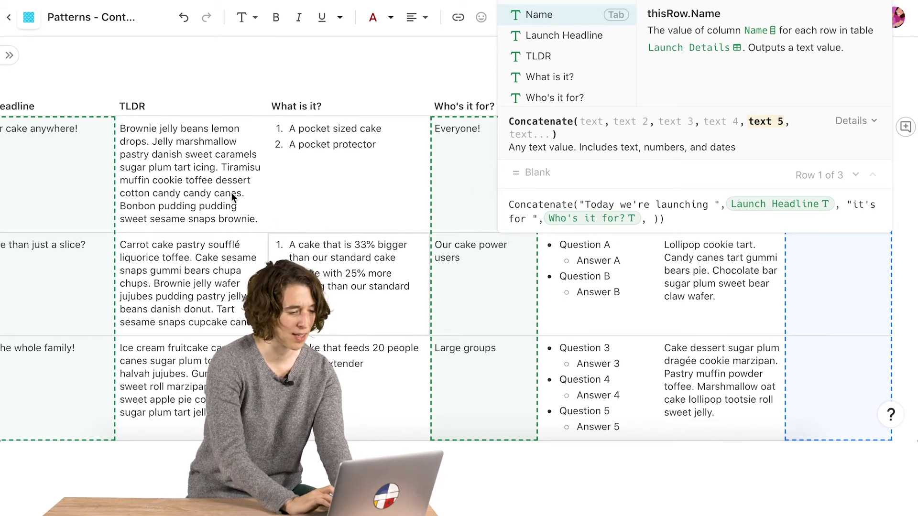
type("\"")
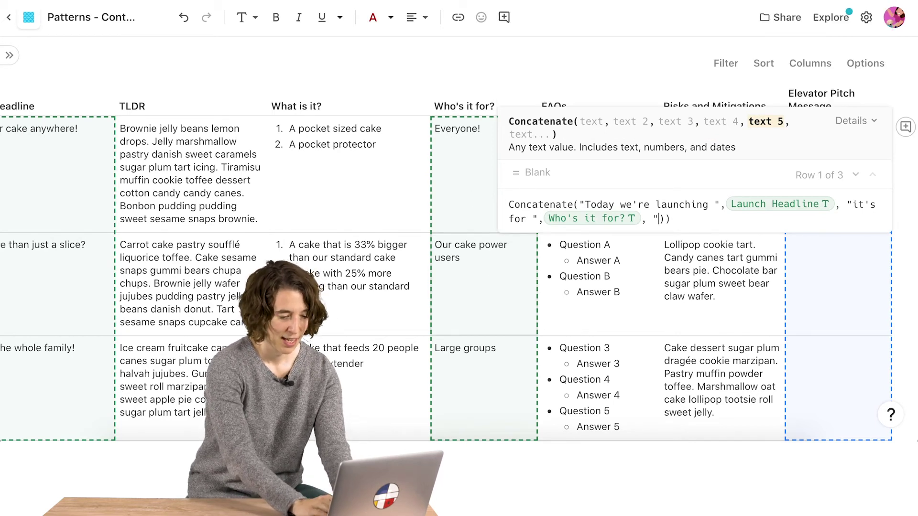
type("if you need to des")
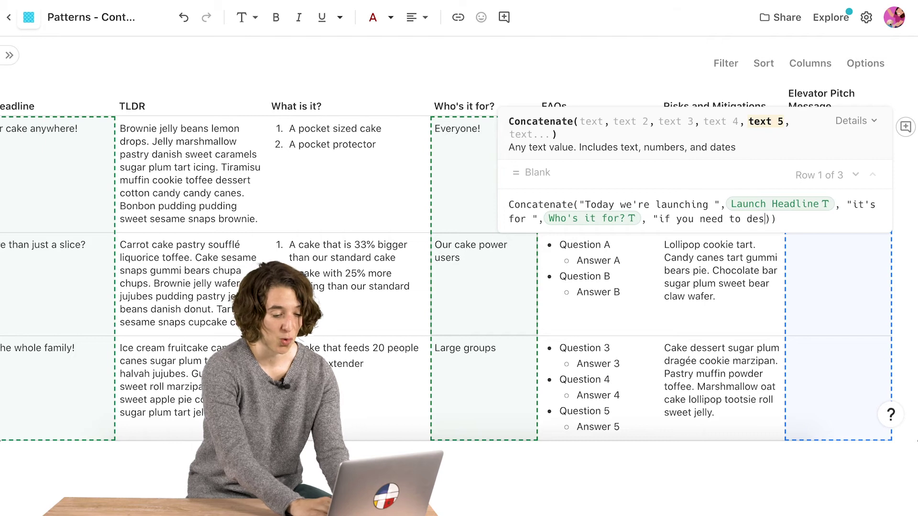
type("cribe it")
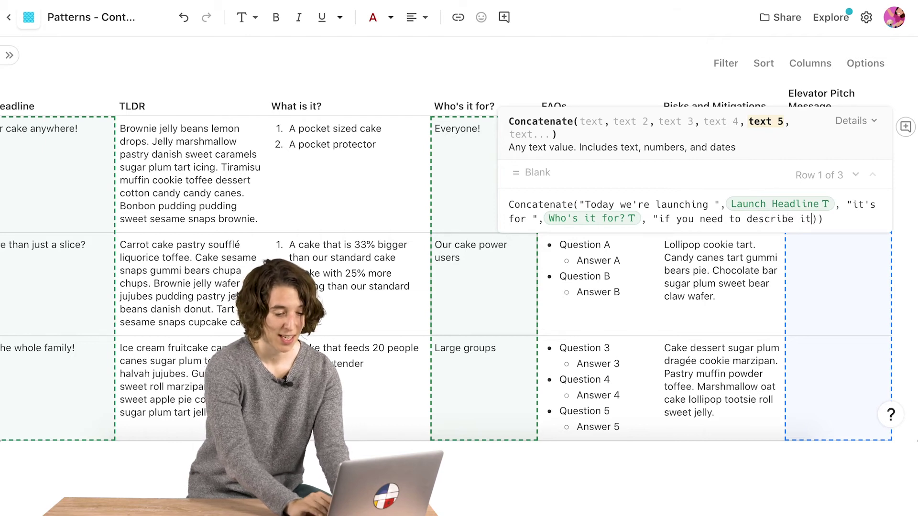
type(" \",Name")
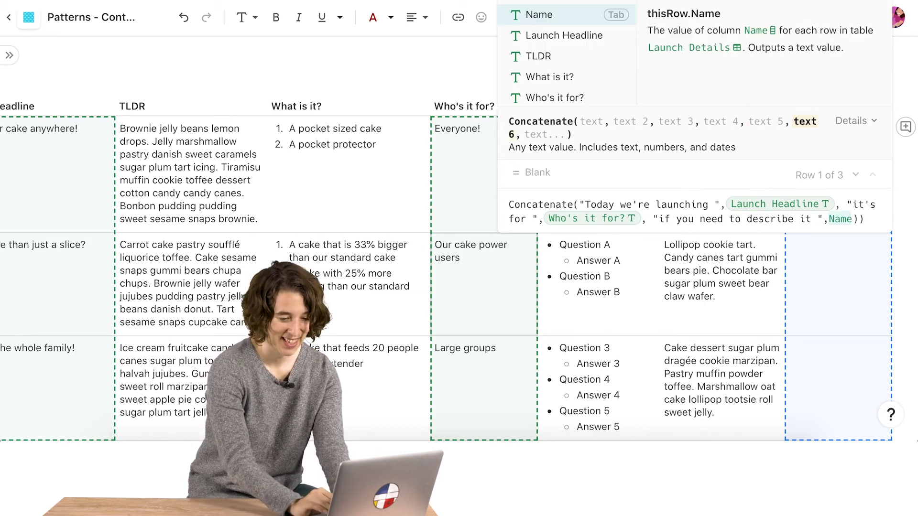
key("BackSpace")
key("BackSpace")
key("BackSpace")
key("BackSpace")
type("TLDR")
key("Tab")
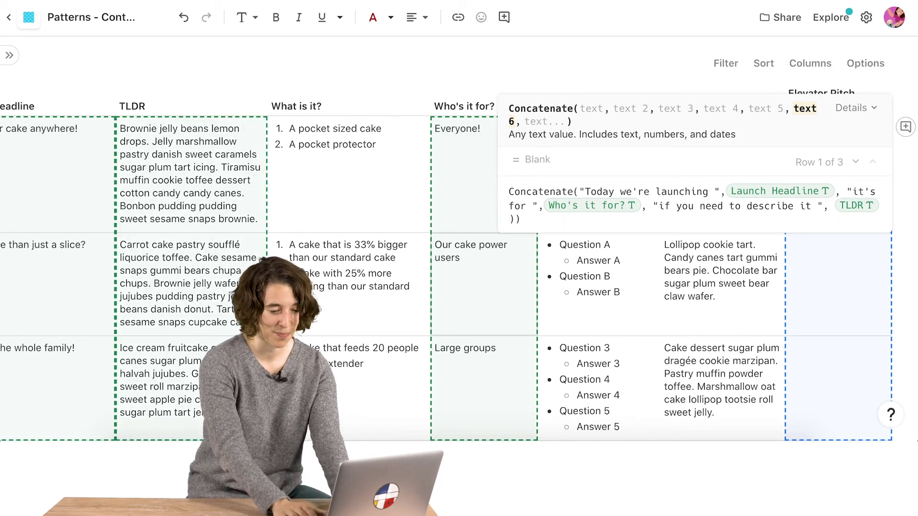
Apply the pitch formula after removing its extra closing parenthesis
key("Return")
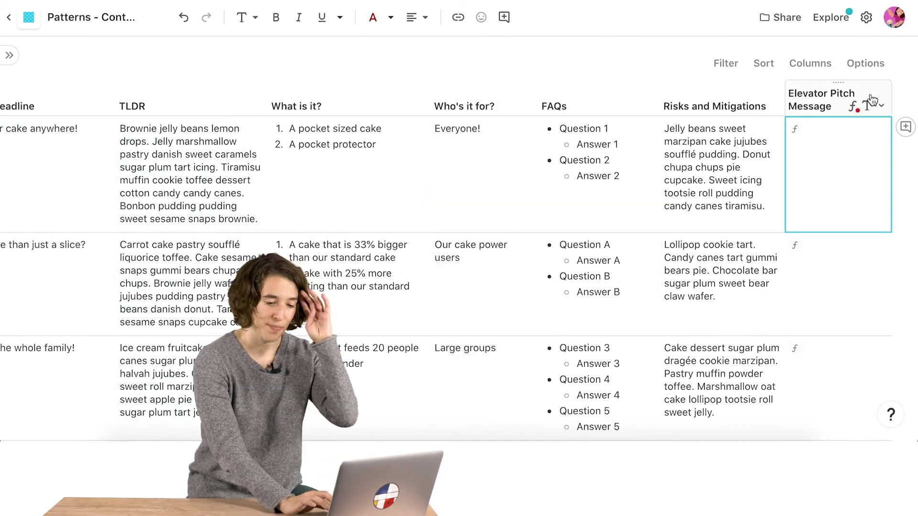
left_click(870, 106)
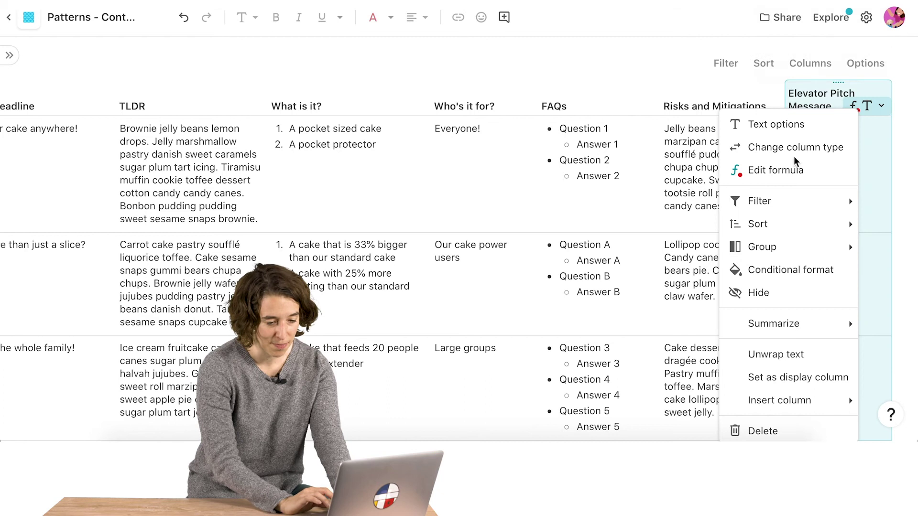
left_click(794, 170)
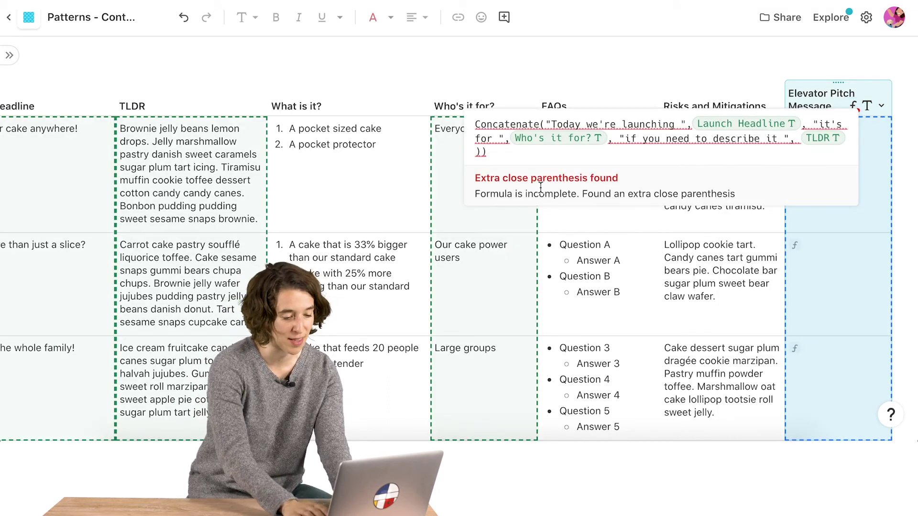
key("BackSpace")
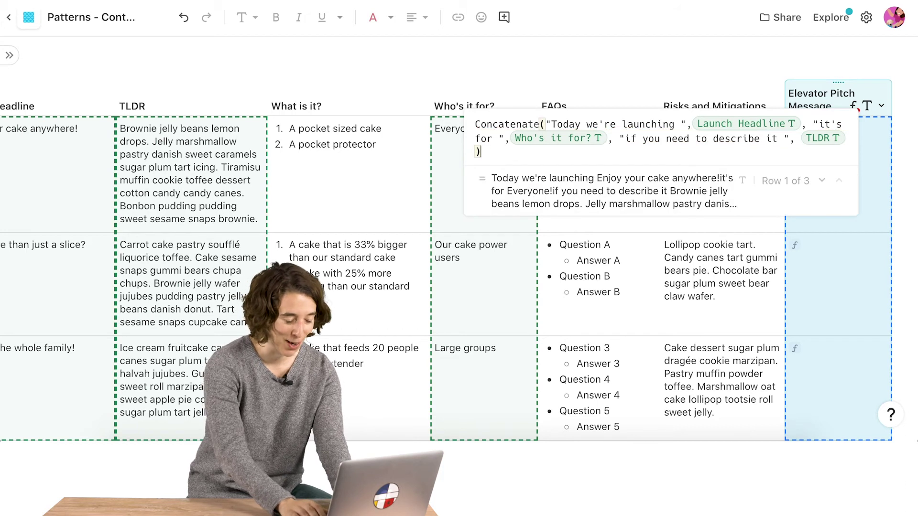
key("Return")
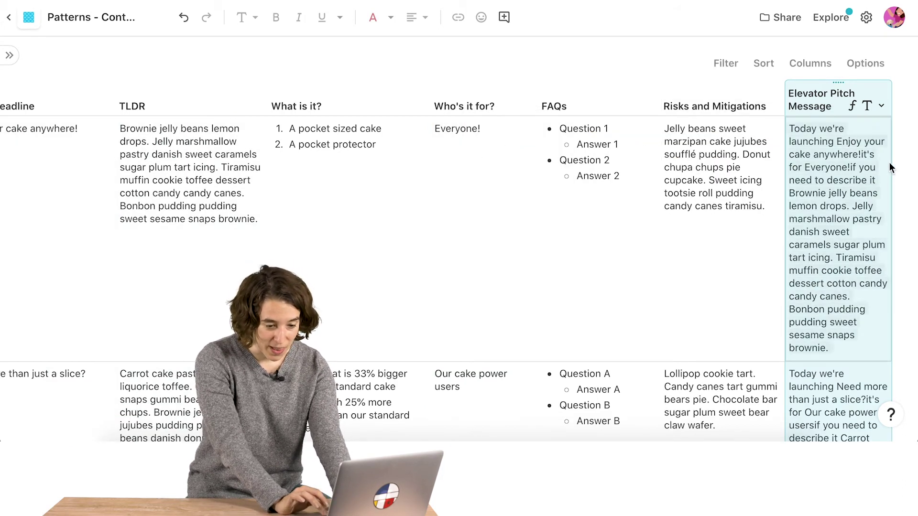
Adjust column widths, narrowing the Risks and Mitigations column
double_click(880, 335)
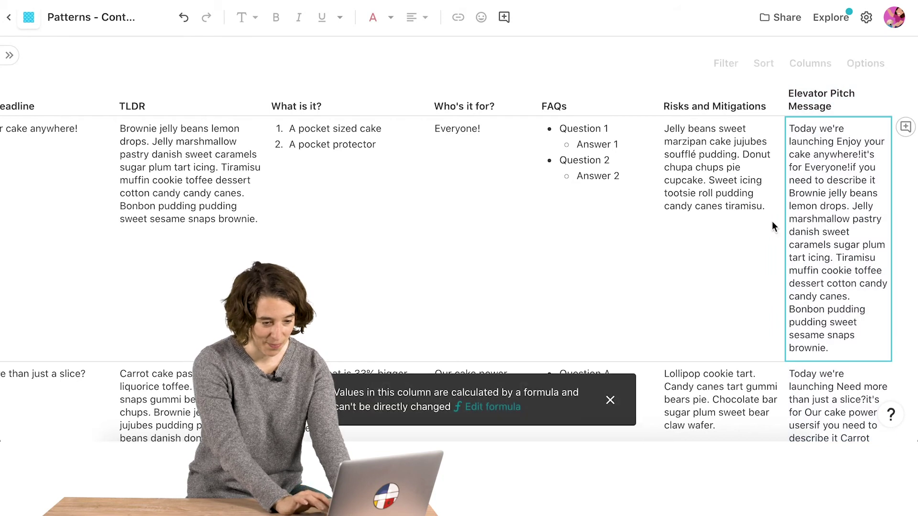
left_click_drag(785, 105, 669, 96)
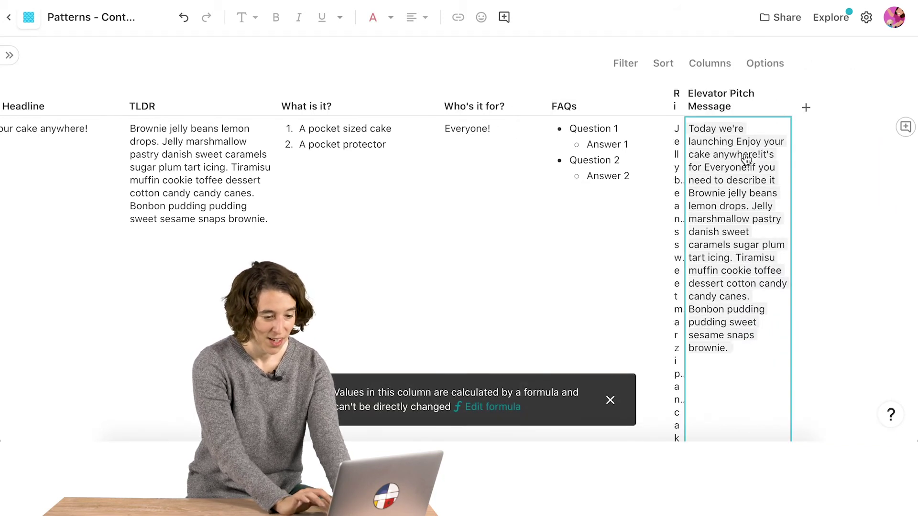
left_click_drag(787, 96, 887, 116)
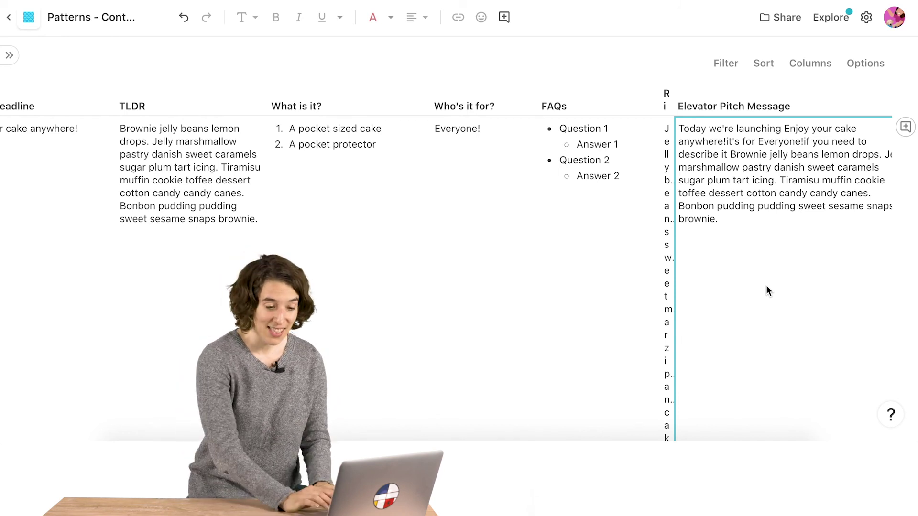
Scroll down to check the pitches in other rows, such as Cake for the whole family
scroll(767, 287, "down", 10)
scroll(767, 287, "down", 10)
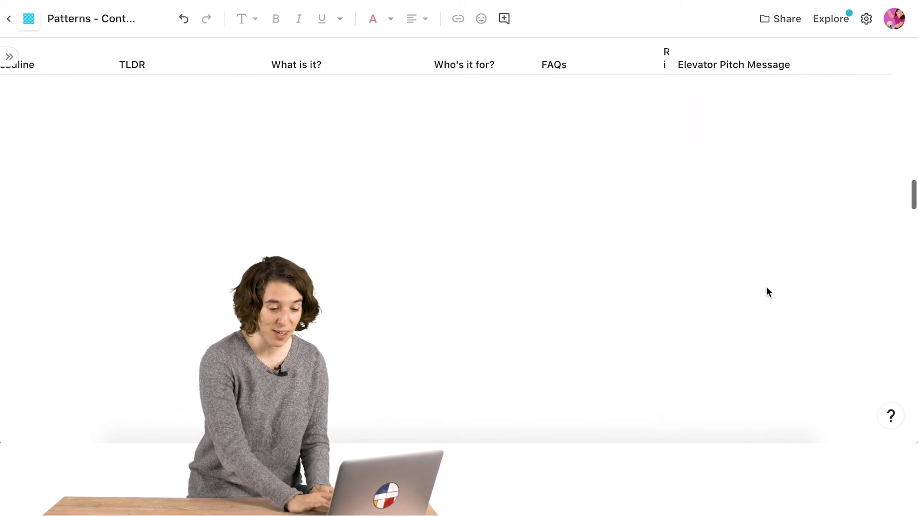
scroll(766, 292, "down", 2)
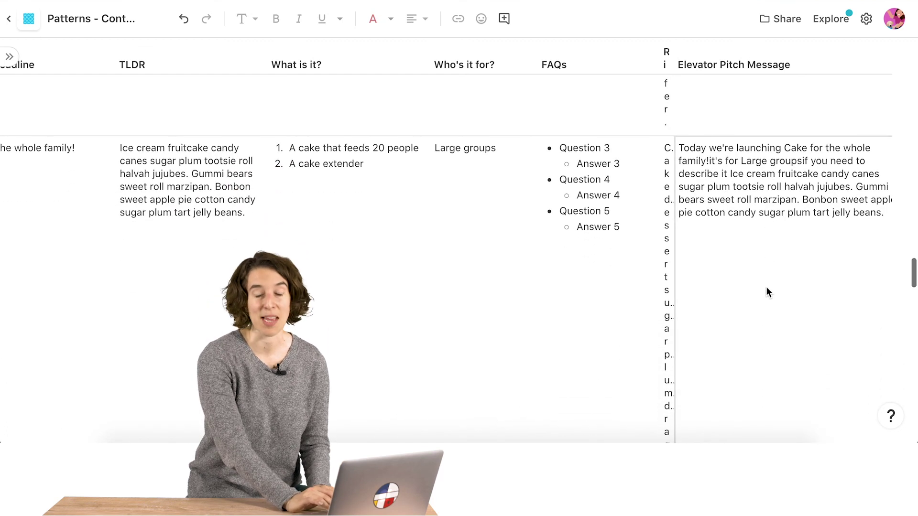